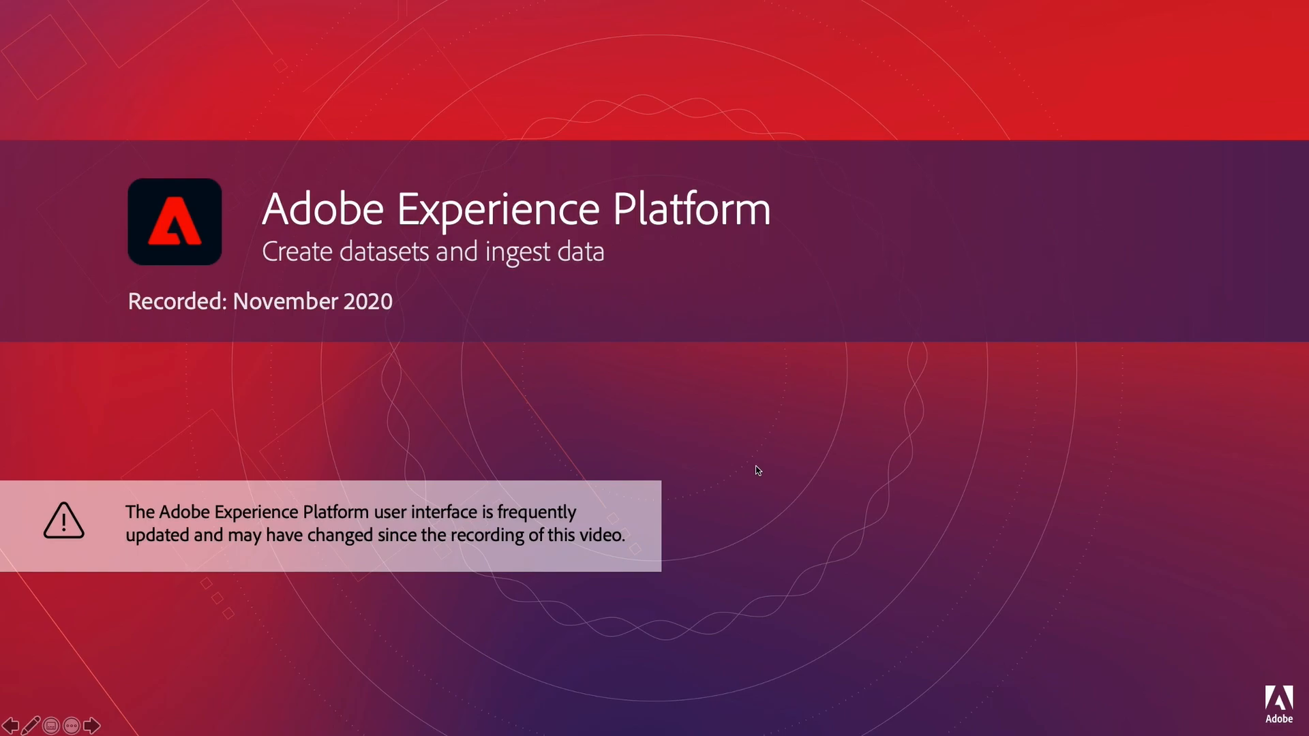
{"action": "key", "text": "Right"}
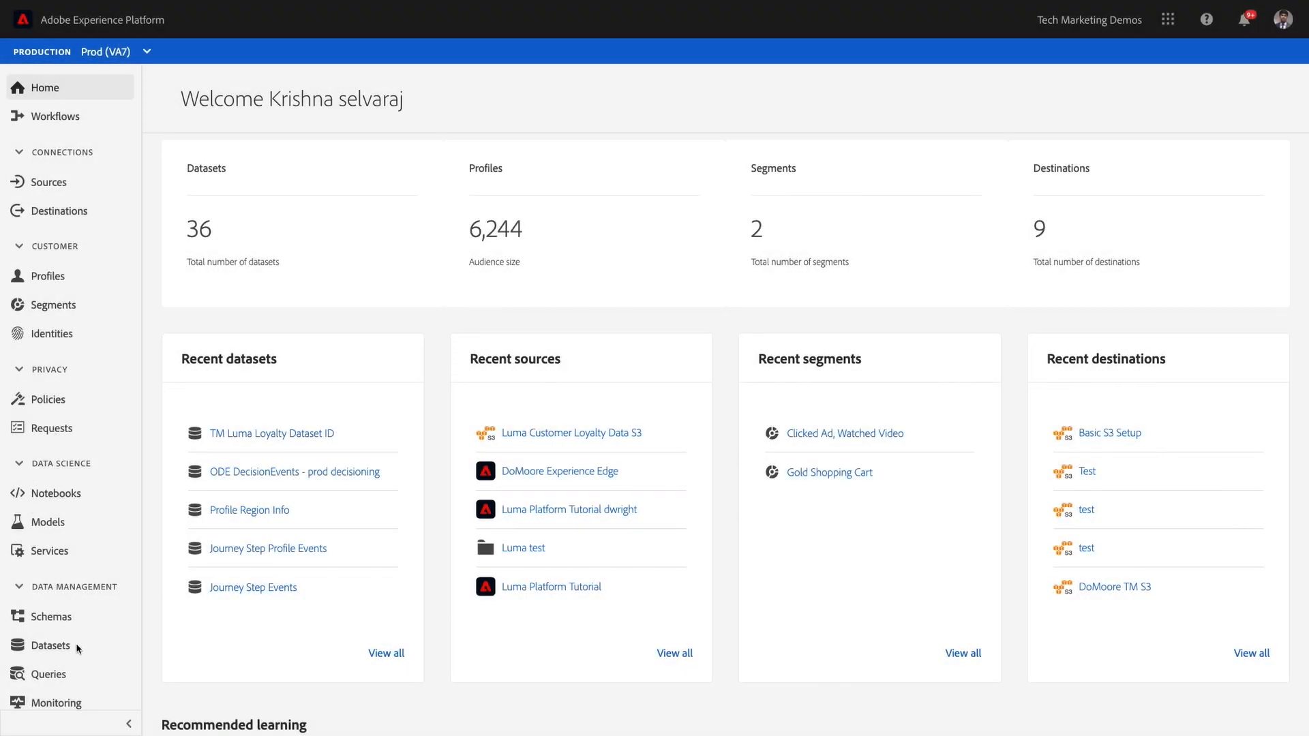
Start a new dataset from a schema and choose the Luma Loyalty members schema for it
{"action": "left_click", "coordinate": [53, 646]}
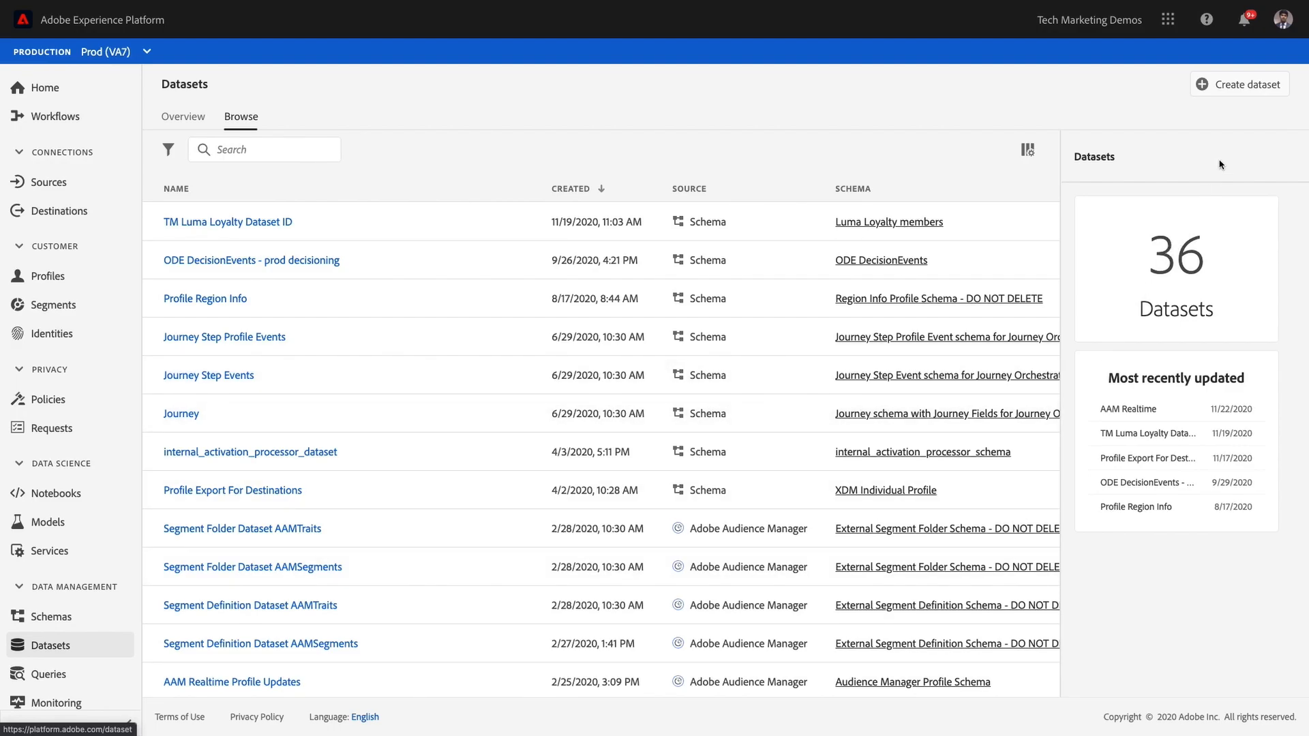
{"action": "left_click", "coordinate": [1227, 88]}
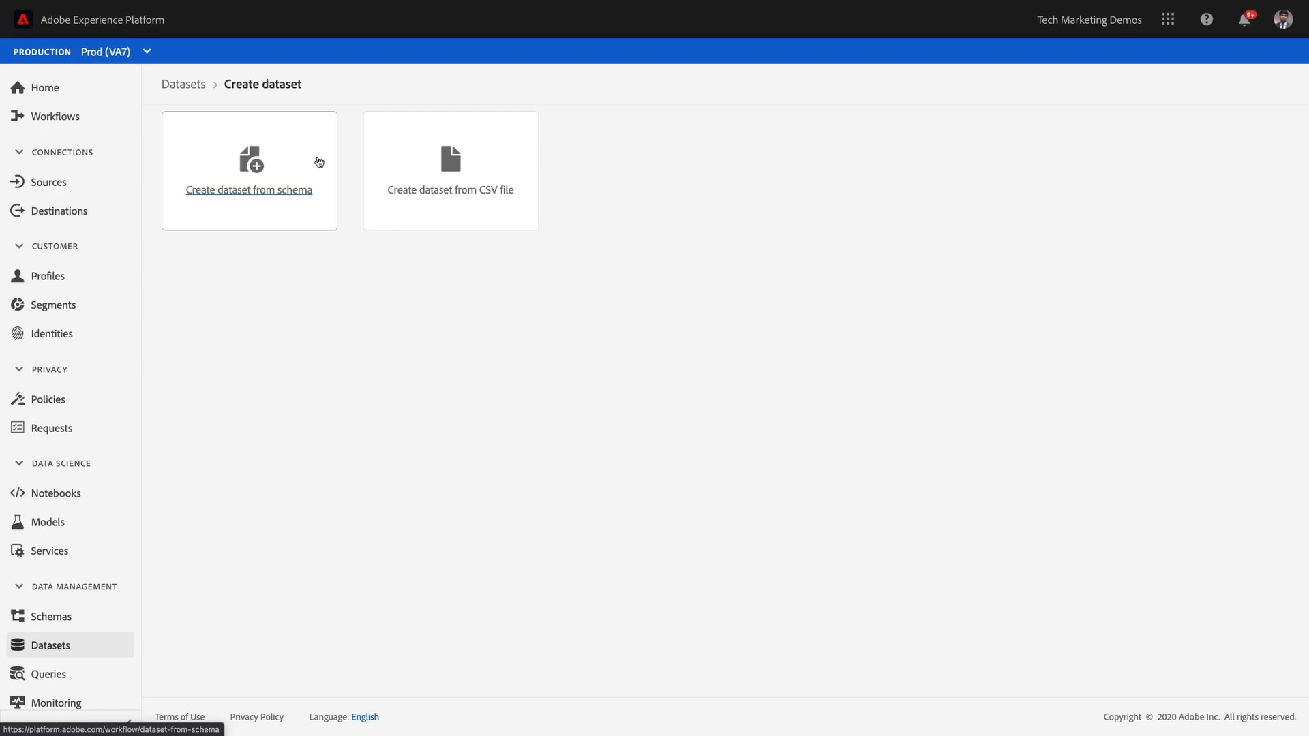
{"action": "left_click", "coordinate": [318, 162]}
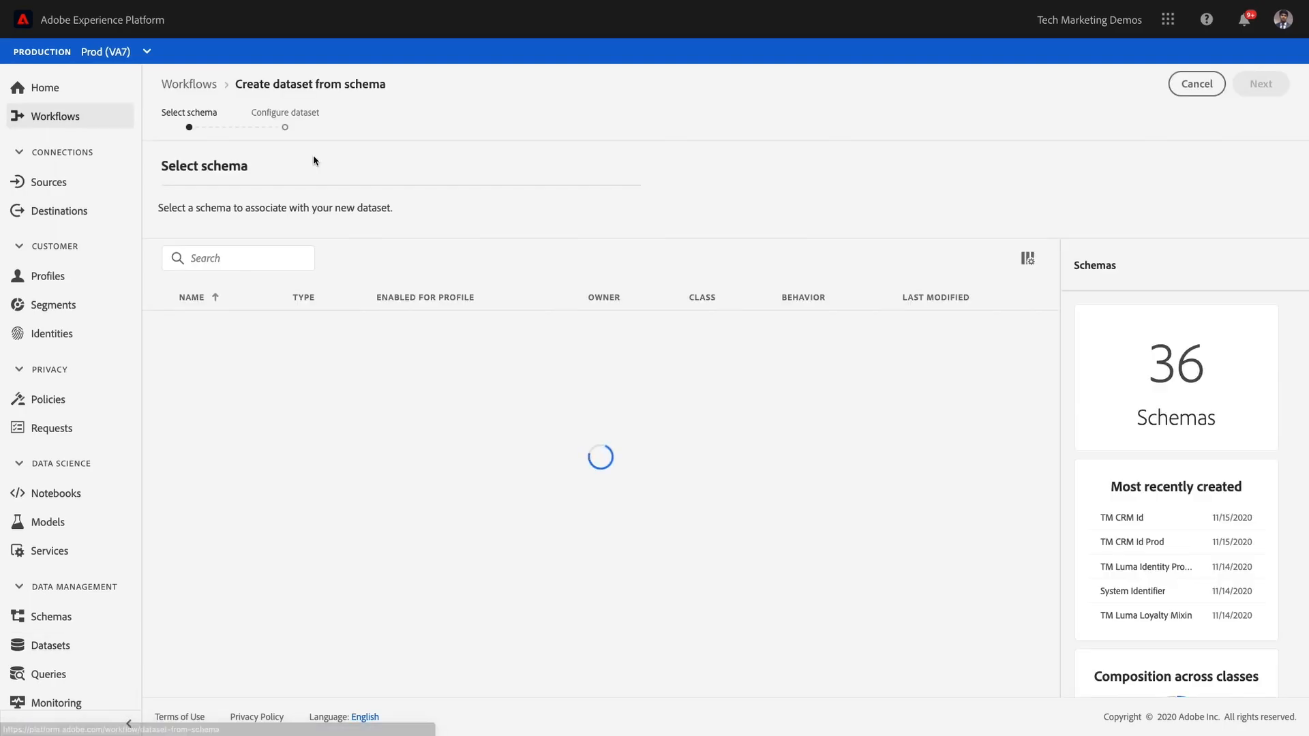
{"action": "scroll", "coordinate": [300, 487], "scroll_direction": "down", "scroll_amount": 10}
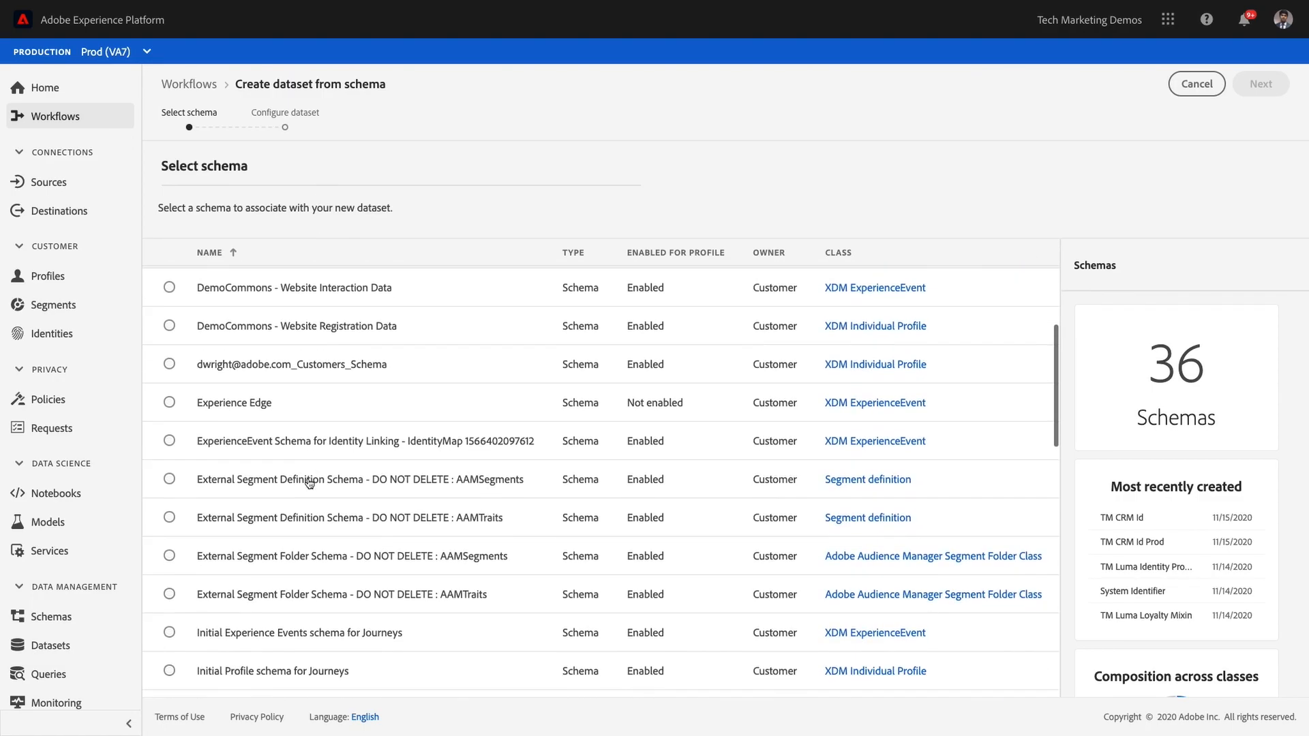
{"action": "scroll", "coordinate": [309, 484], "scroll_direction": "down", "scroll_amount": 5}
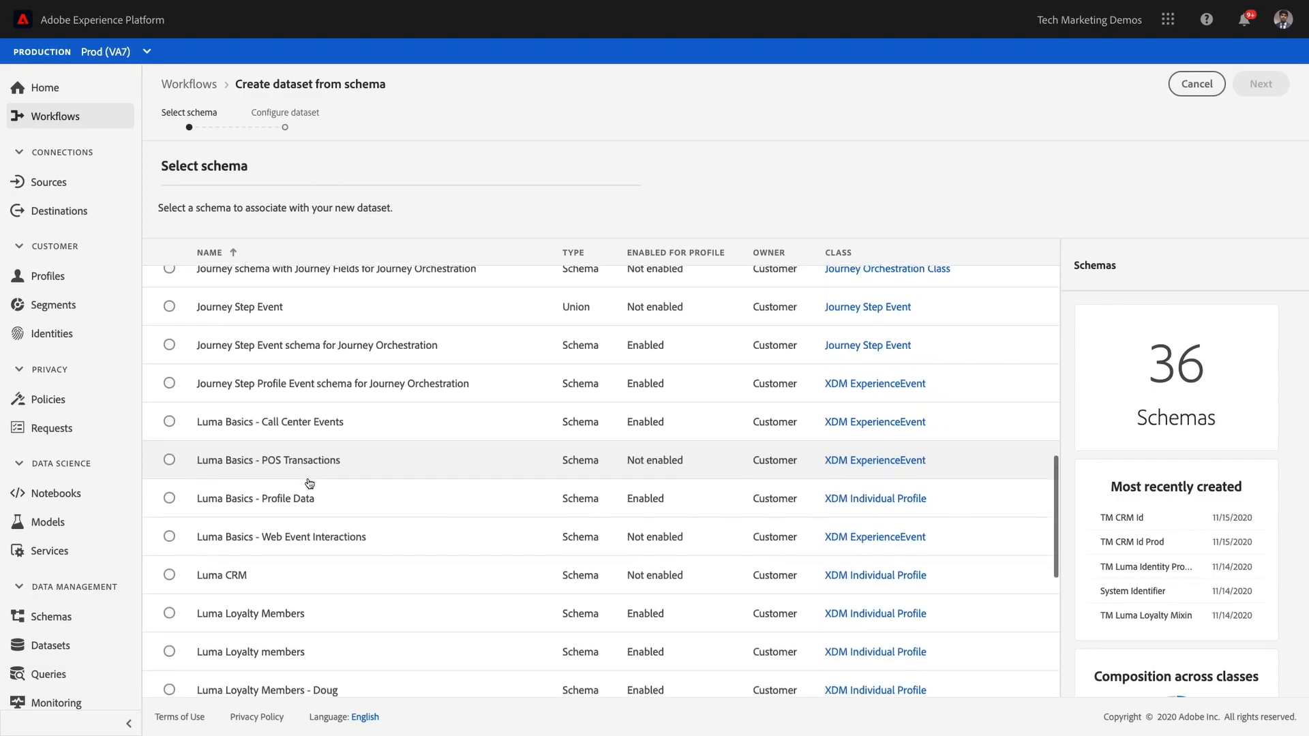
{"action": "left_click", "coordinate": [262, 465]}
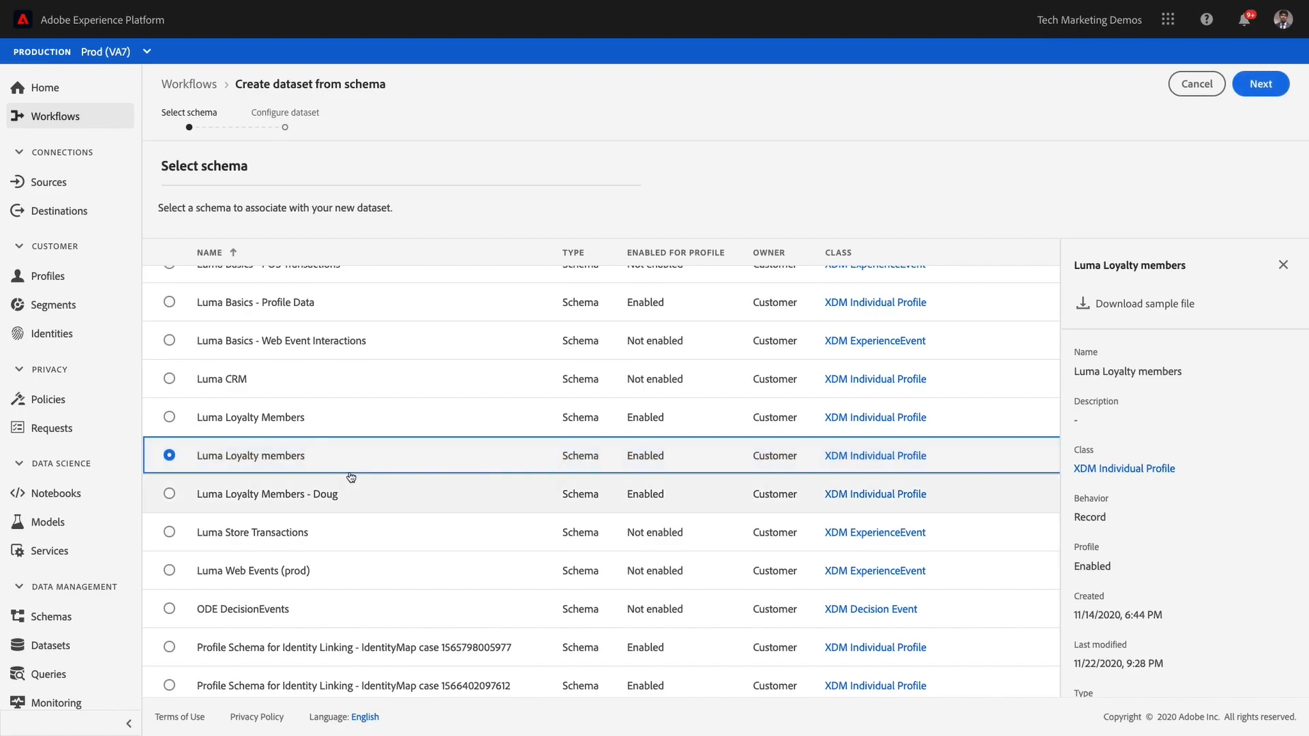
{"action": "left_click", "coordinate": [1259, 84]}
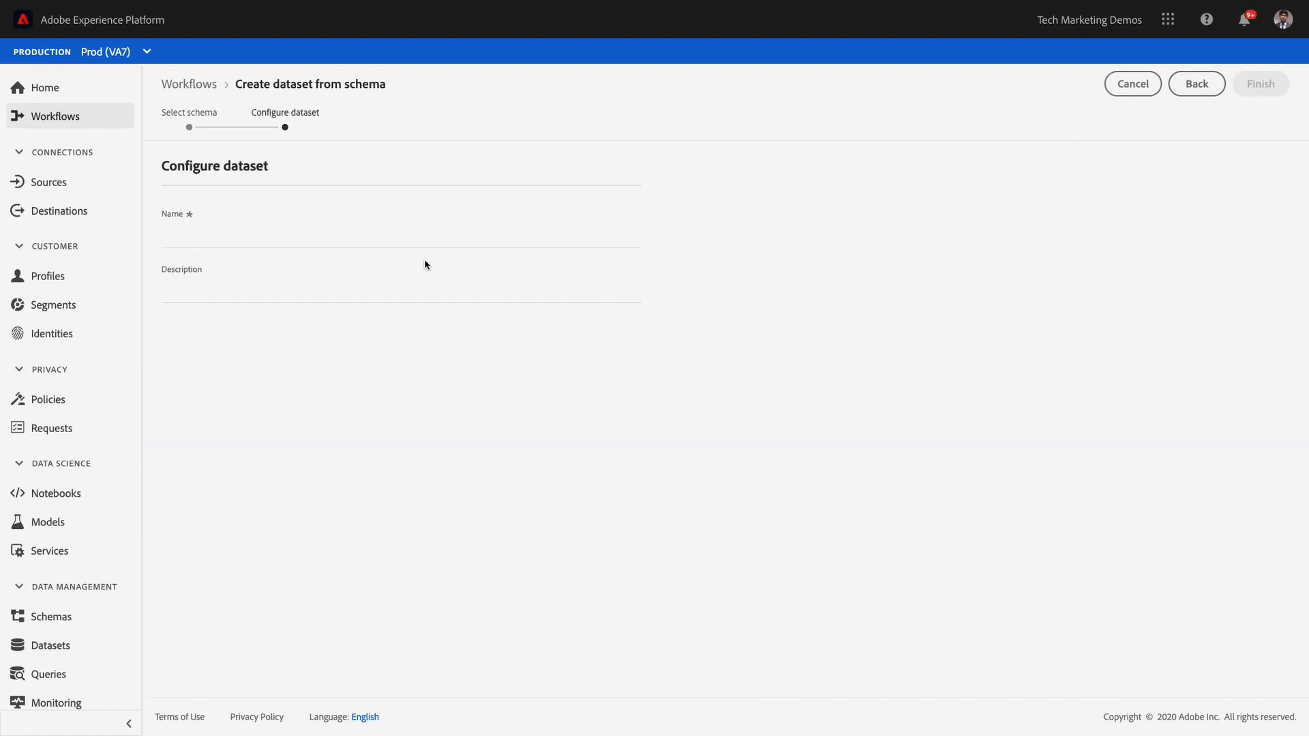
Name the dataset Luma Loyalty Data, give it the description Luma Loyalty Data, and finish creating it
{"action": "left_click", "coordinate": [405, 237]}
{"action": "type", "text": "Luma Loyalty Data"}
{"action": "key", "text": "Tab"}
{"action": "type", "text": "Luma Loyalty Data"}
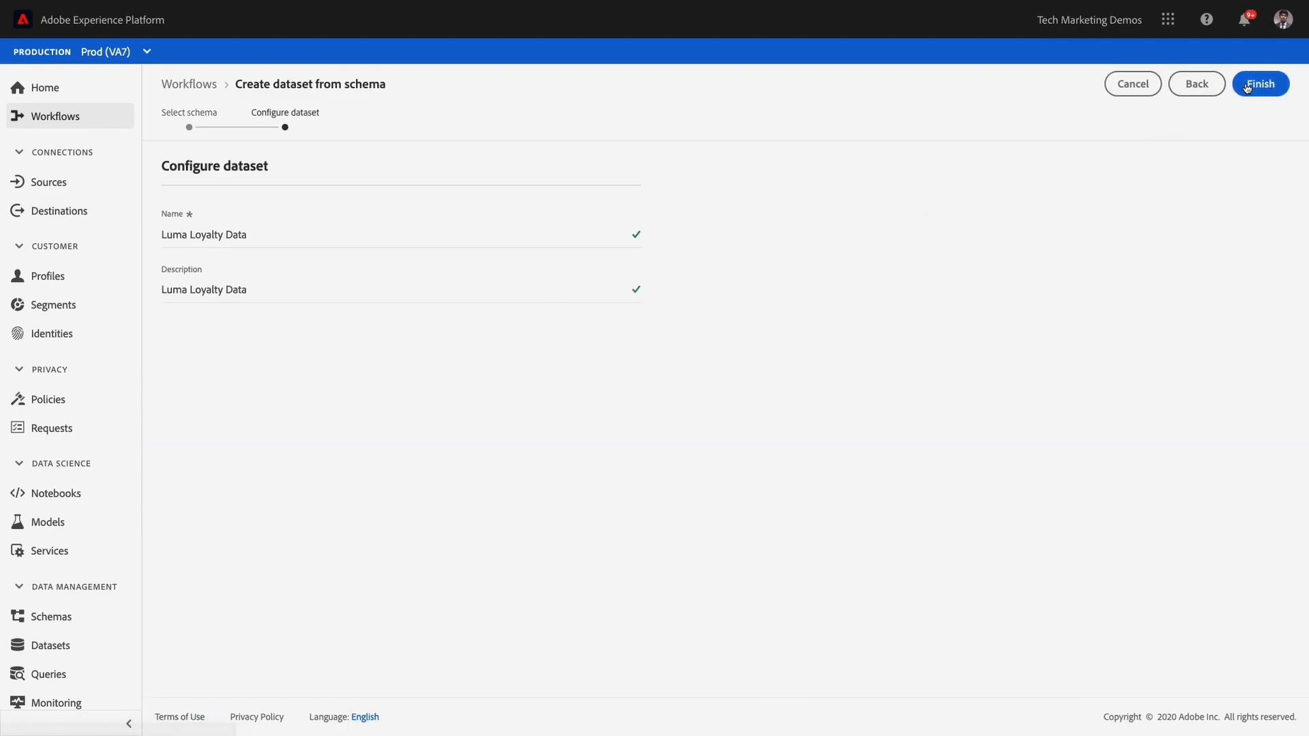
{"action": "left_click", "coordinate": [1263, 87]}
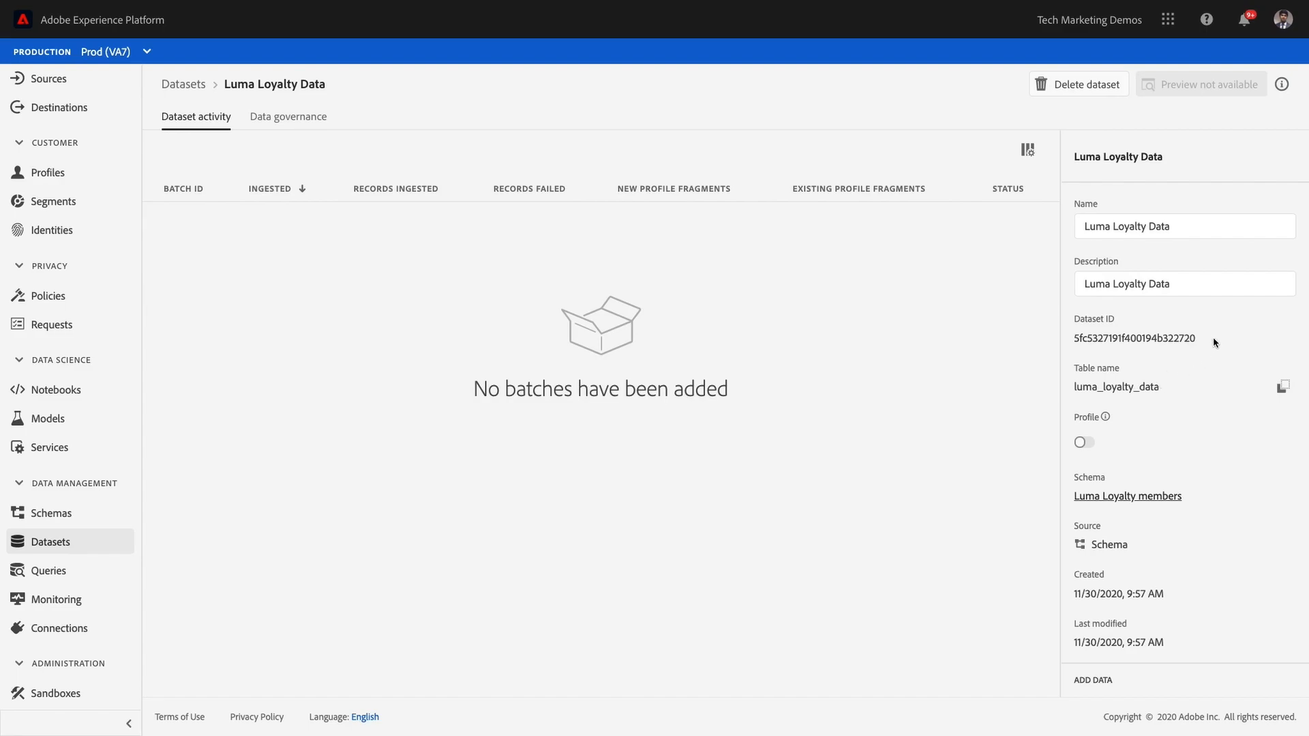
Enable partial ingestion for the Luma Loyalty Data dataset and upload the loyalty data file to it
{"action": "scroll", "coordinate": [1213, 339], "scroll_direction": "down", "scroll_amount": 4}
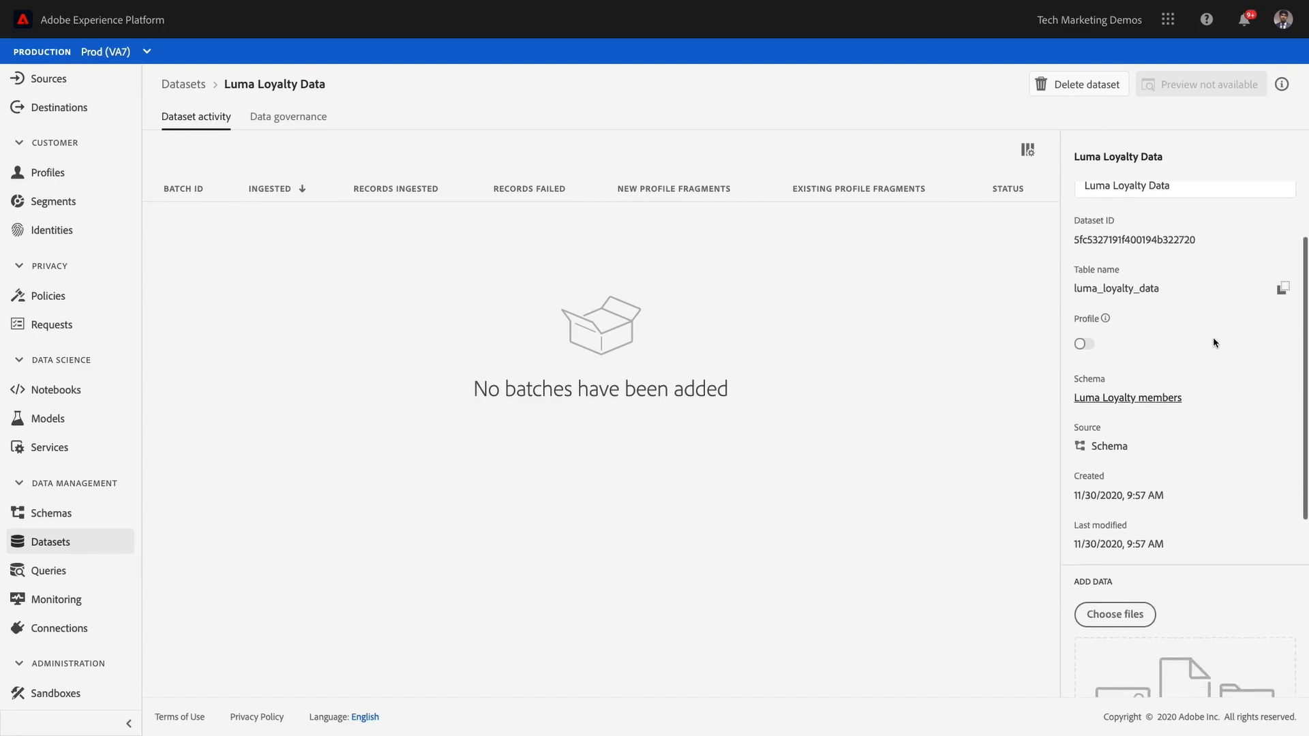
{"action": "scroll", "coordinate": [1212, 338], "scroll_direction": "down", "scroll_amount": 3}
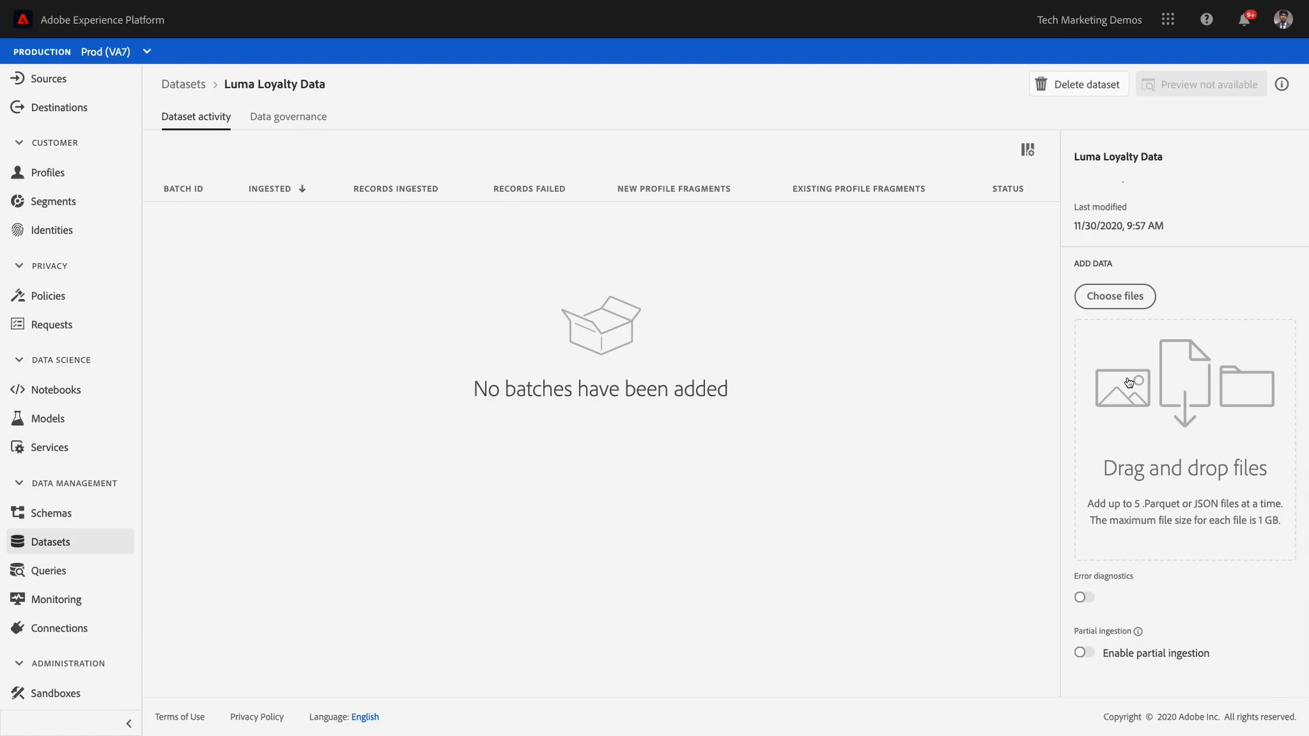
{"action": "left_click", "coordinate": [1082, 654]}
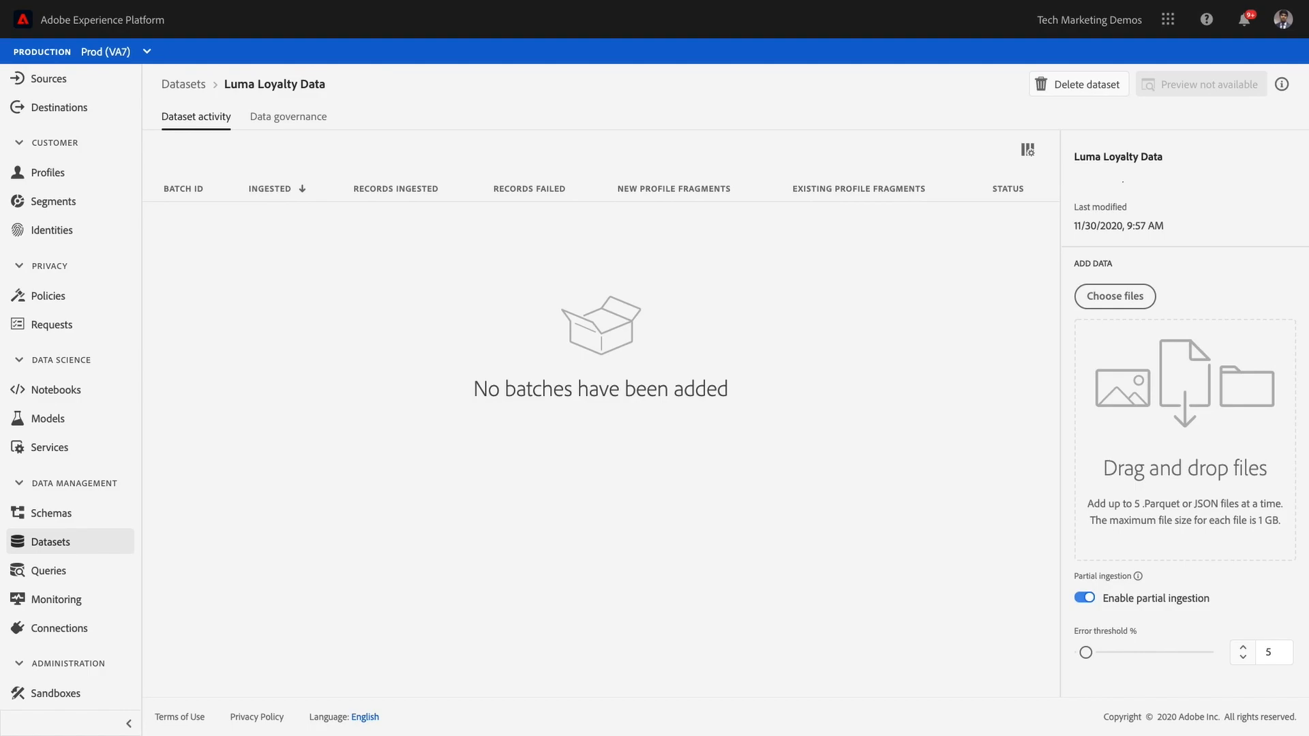
{"action": "left_click_drag", "start_coordinate": [1308, 361], "coordinate": [1111, 406]}
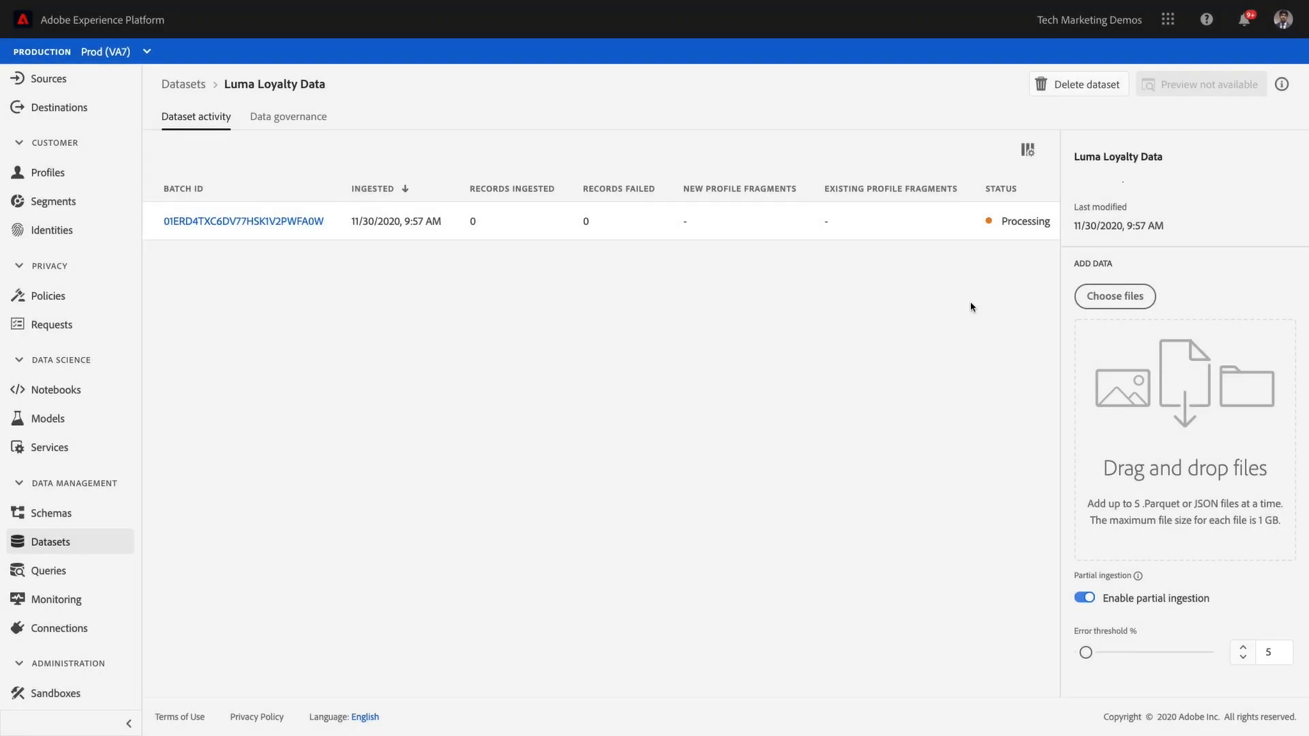
Review the ingestion overview and error list of the uploaded batch, and return to the Luma Loyalty Data dataset
{"action": "left_click", "coordinate": [262, 222]}
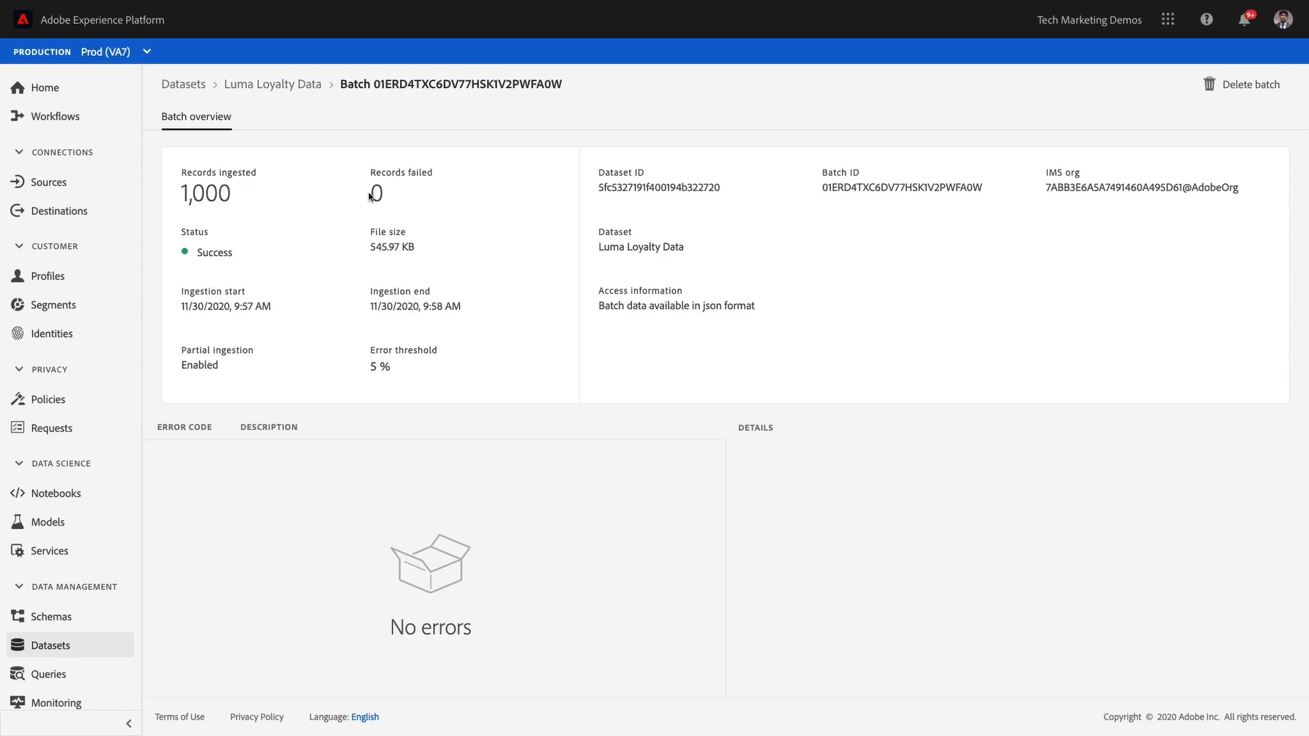
{"action": "scroll", "coordinate": [393, 268], "scroll_direction": "down", "scroll_amount": 1}
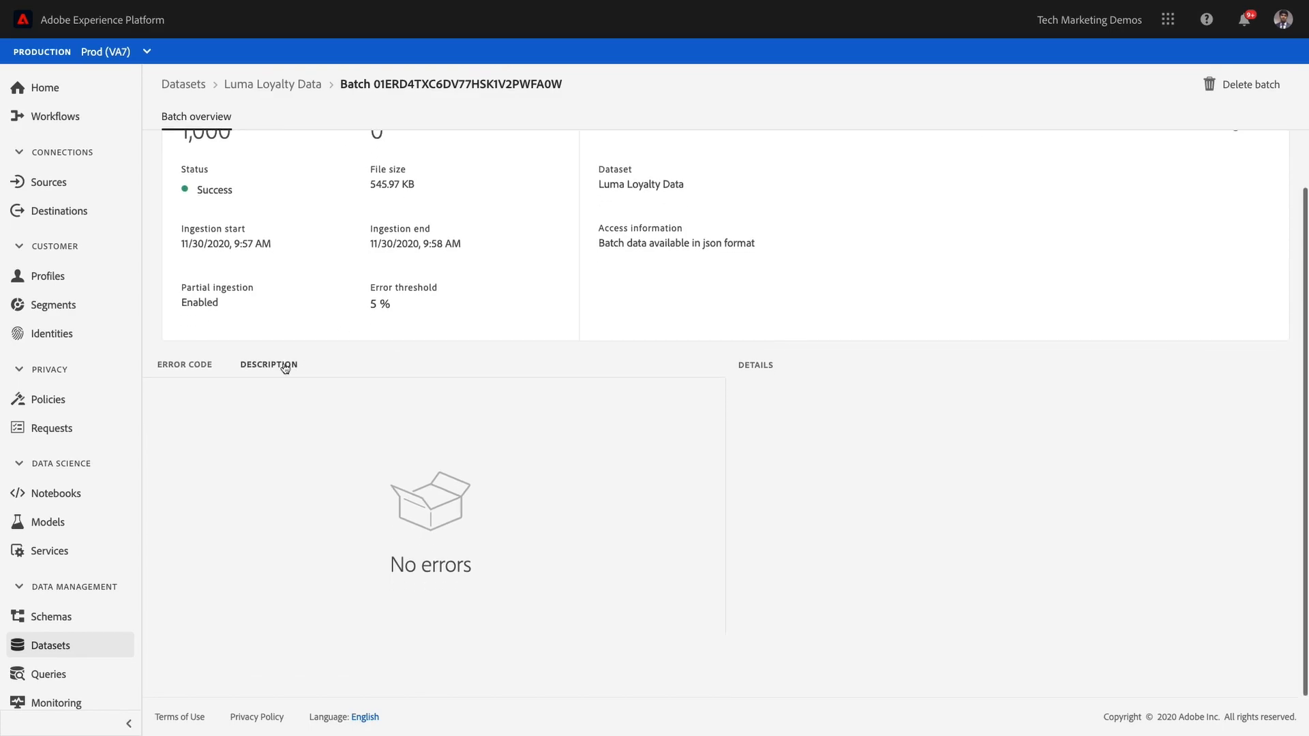
{"action": "scroll", "coordinate": [291, 410], "scroll_direction": "up", "scroll_amount": 1}
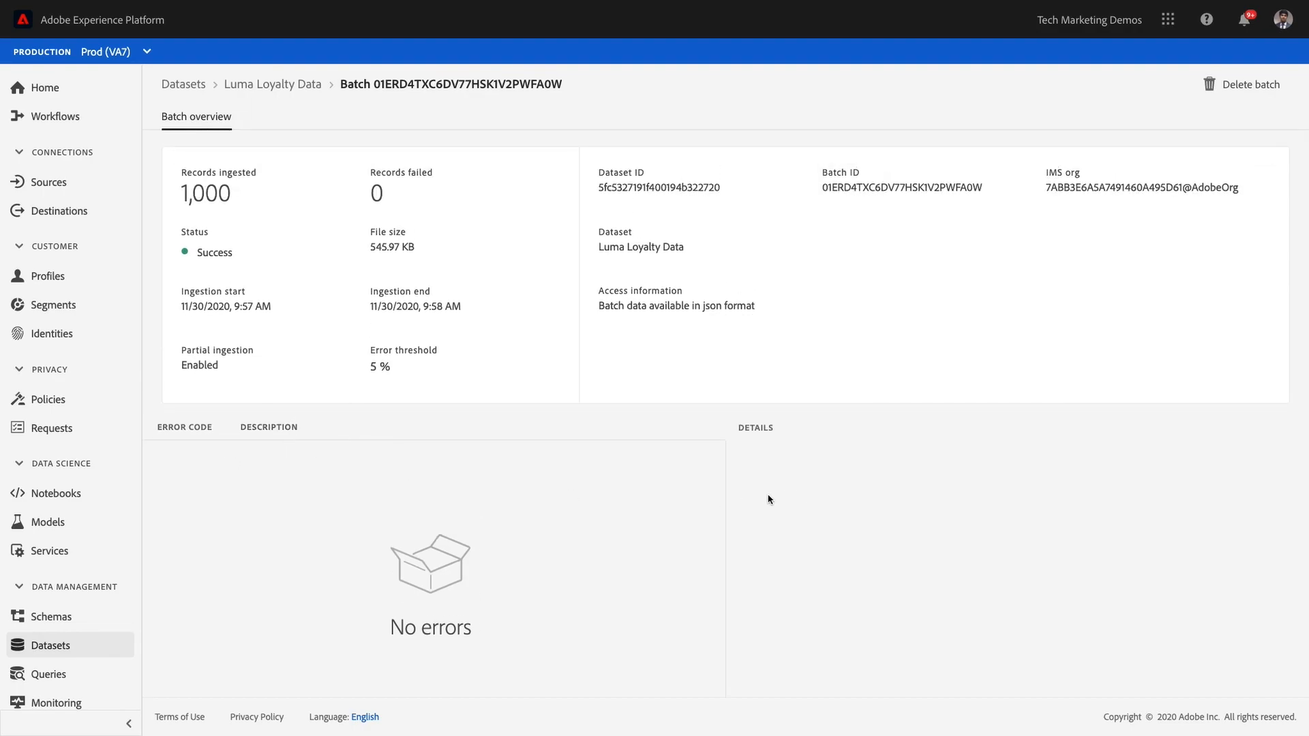
{"action": "left_click", "coordinate": [287, 84]}
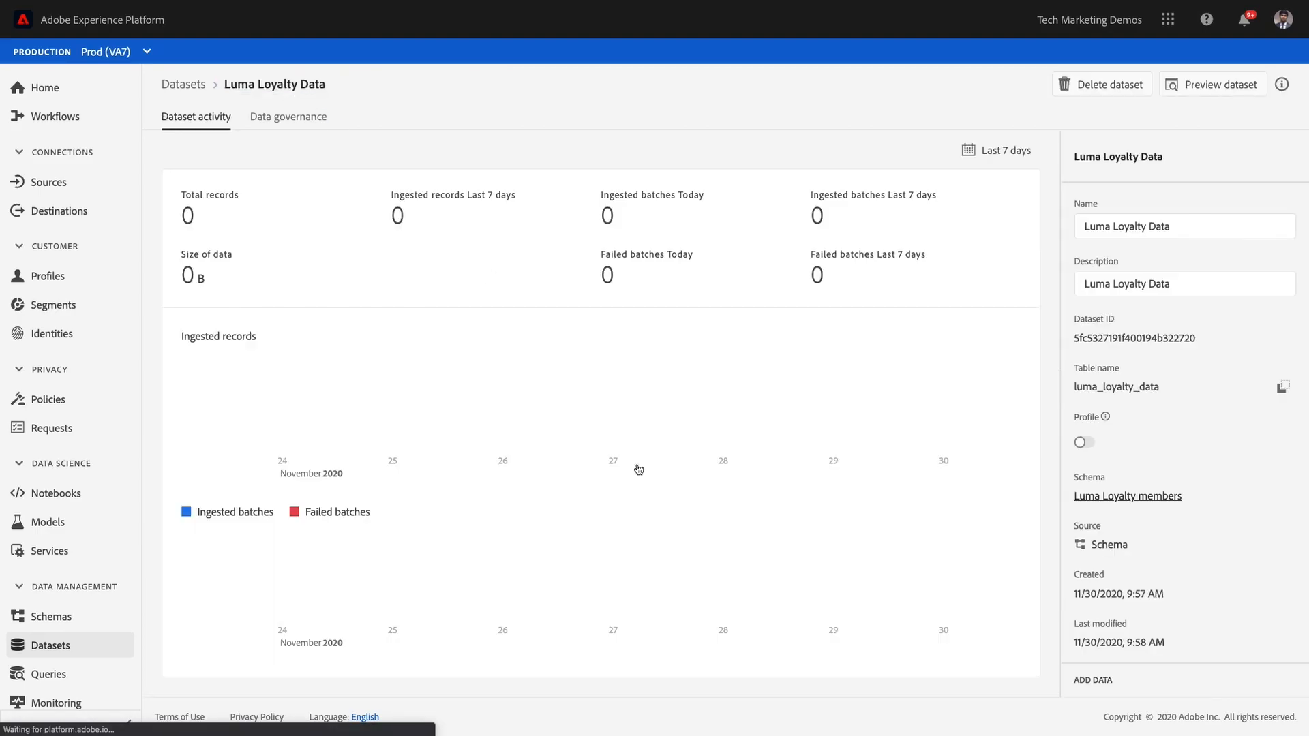
Check the dataset's batch list, preview the ingested loyalty records, and close the preview
{"action": "scroll", "coordinate": [682, 521], "scroll_direction": "down", "scroll_amount": 4}
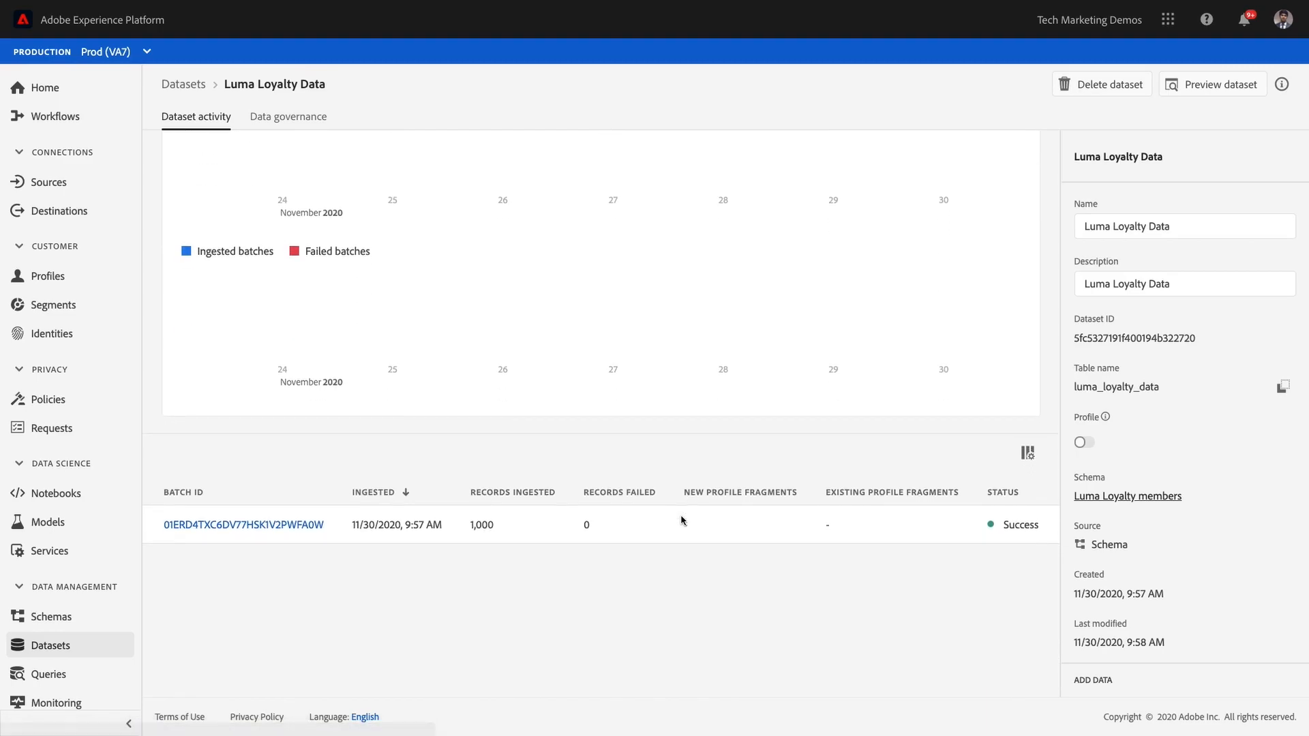
{"action": "left_click", "coordinate": [1192, 84]}
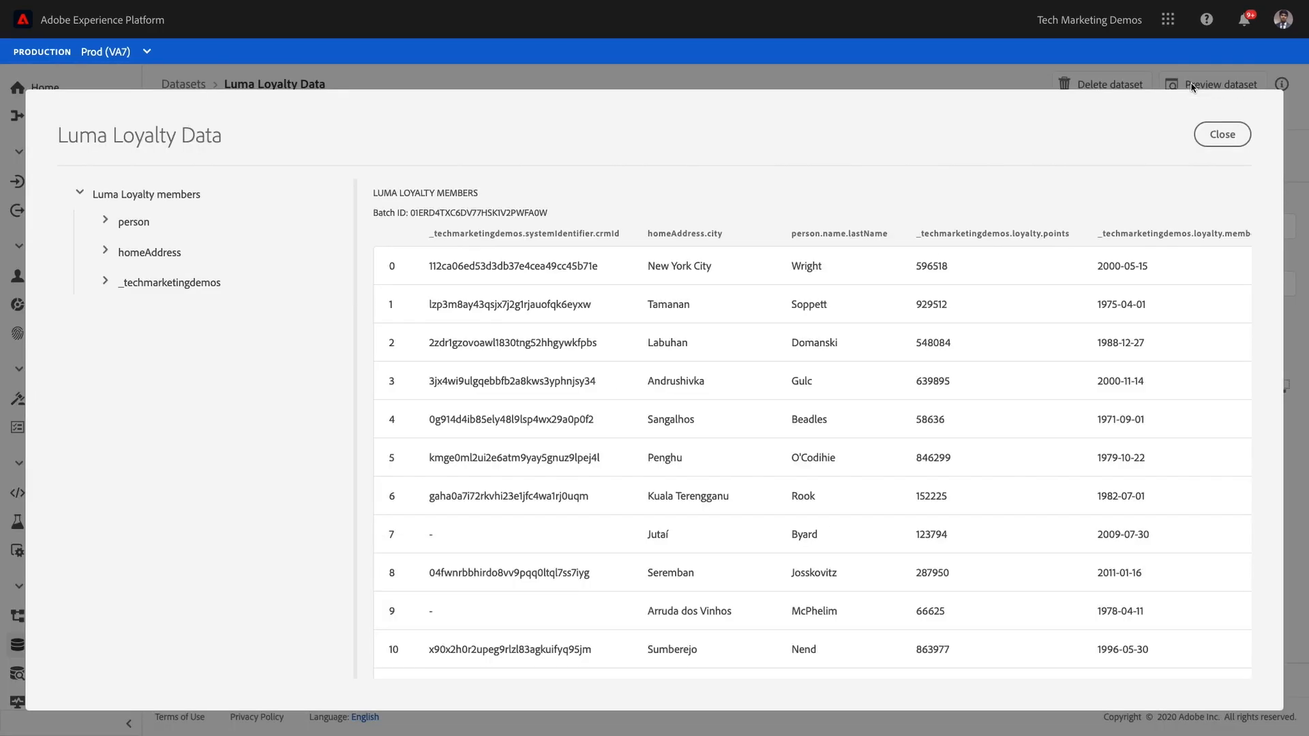
{"action": "scroll", "coordinate": [1088, 298], "scroll_direction": "down", "scroll_amount": 6}
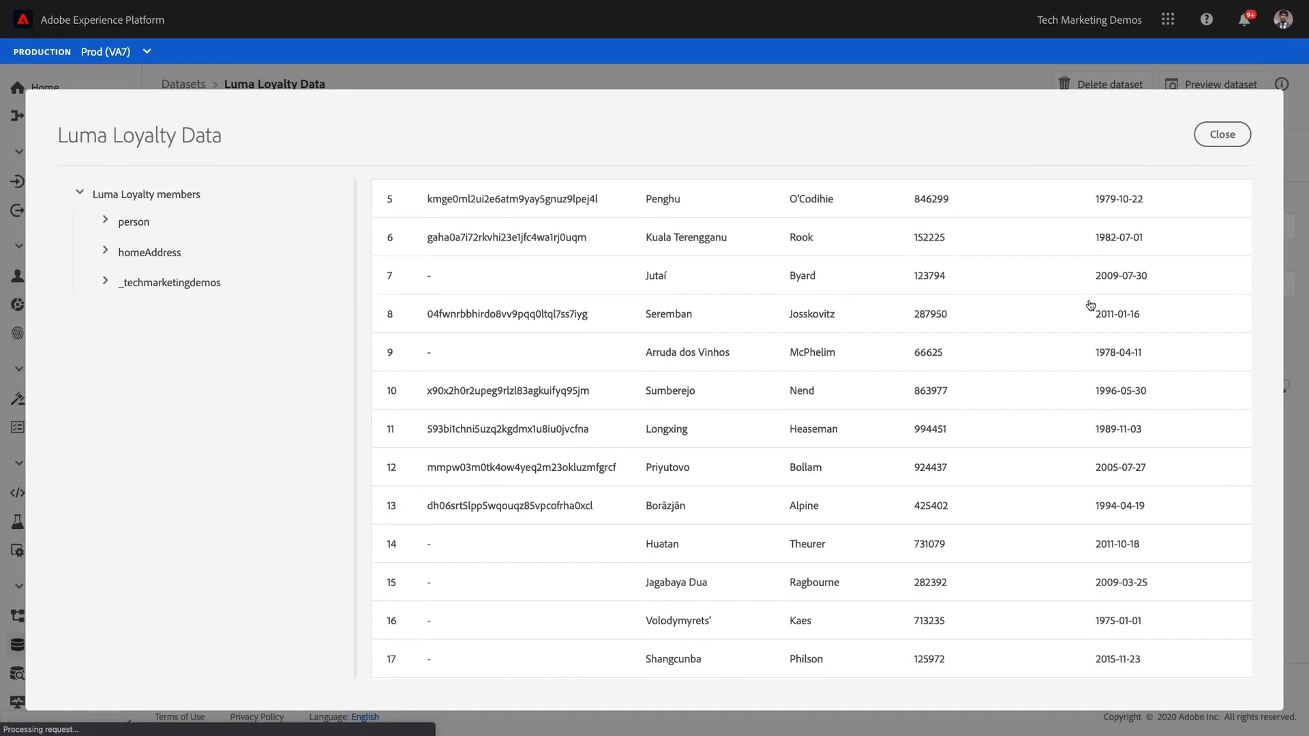
{"action": "left_click", "coordinate": [1247, 140]}
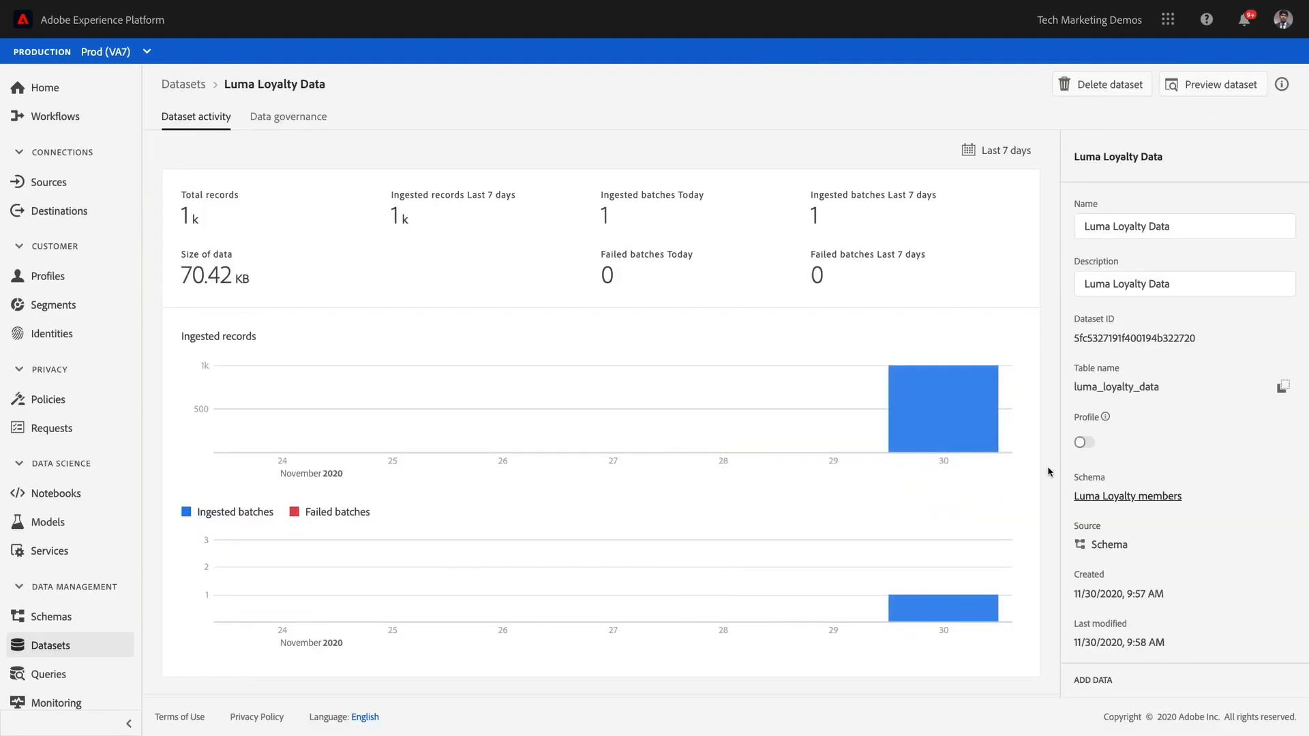
Enable the Luma Loyalty Data dataset for Profile and confirm the change
{"action": "mouse_move", "coordinate": [1105, 418]}
{"action": "left_click", "coordinate": [1083, 443]}
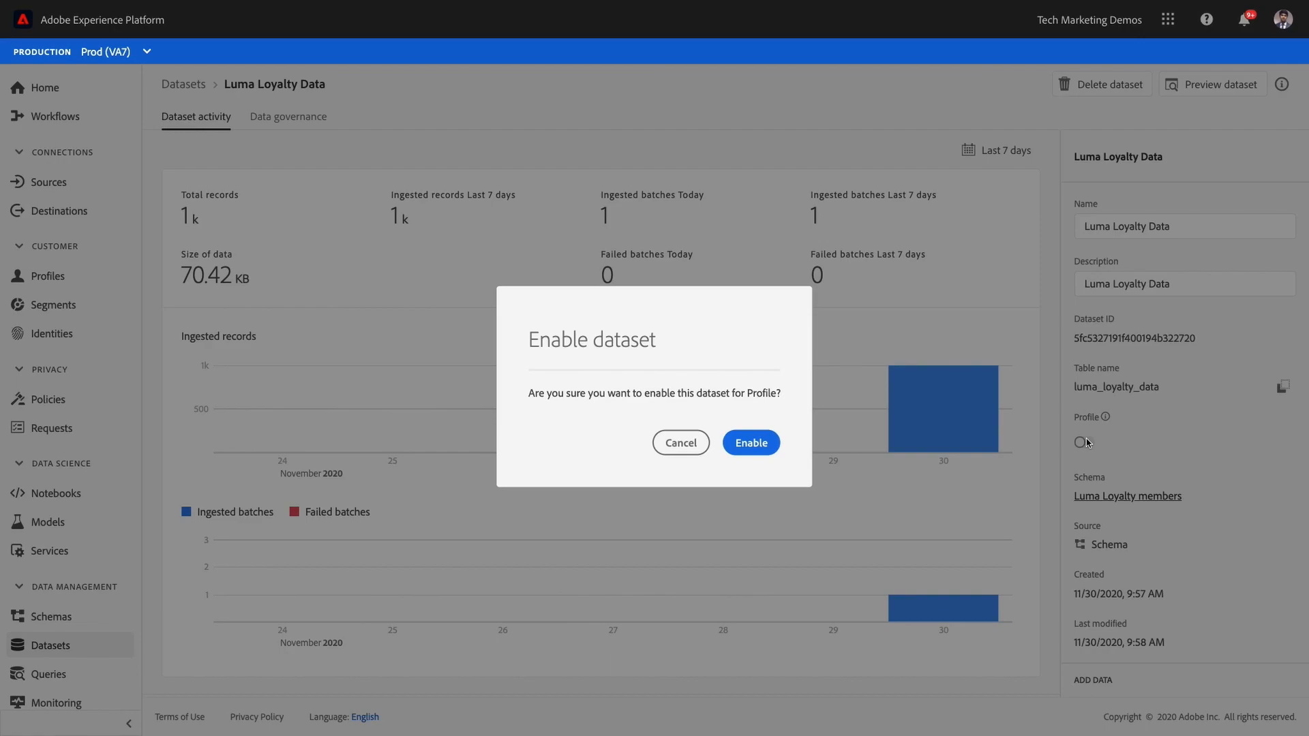
{"action": "left_click", "coordinate": [757, 444]}
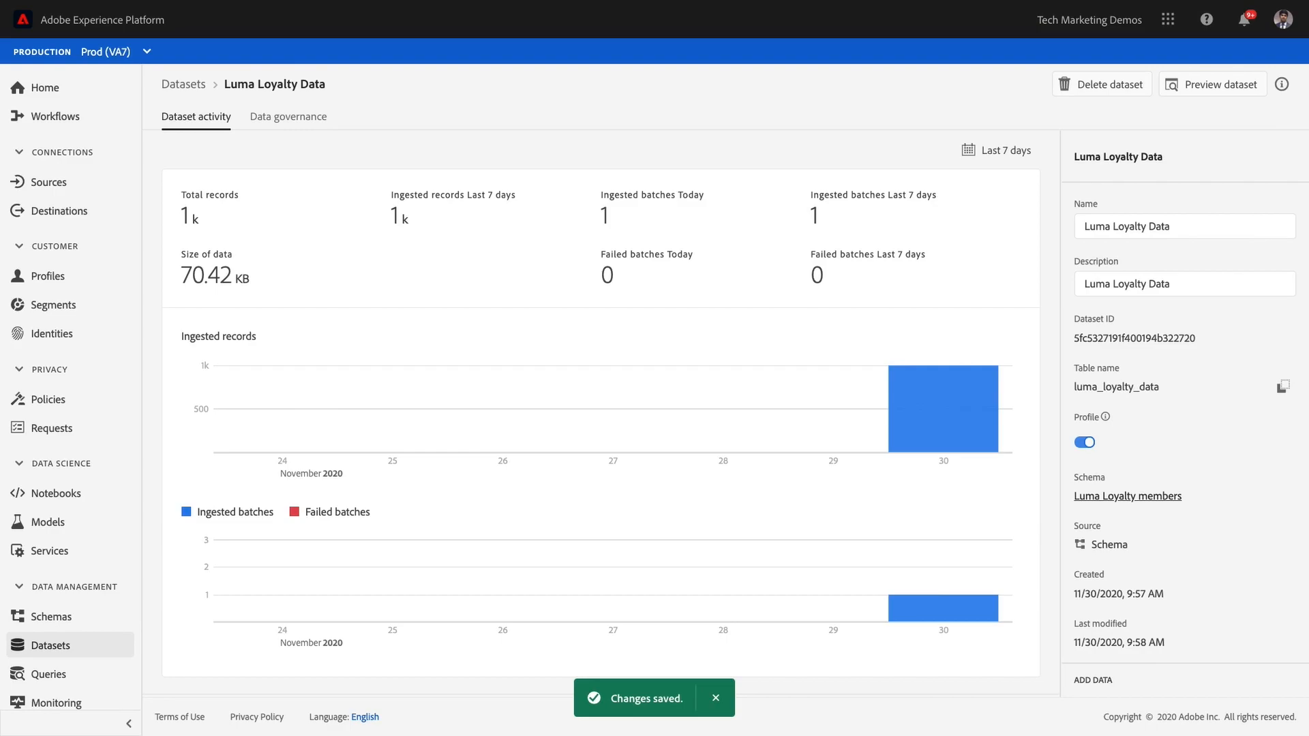
Upload the loyalty data file to the Profile-enabled dataset again and check its ingestion activity and batch list
{"action": "scroll", "coordinate": [1143, 412], "scroll_direction": "down", "scroll_amount": 3}
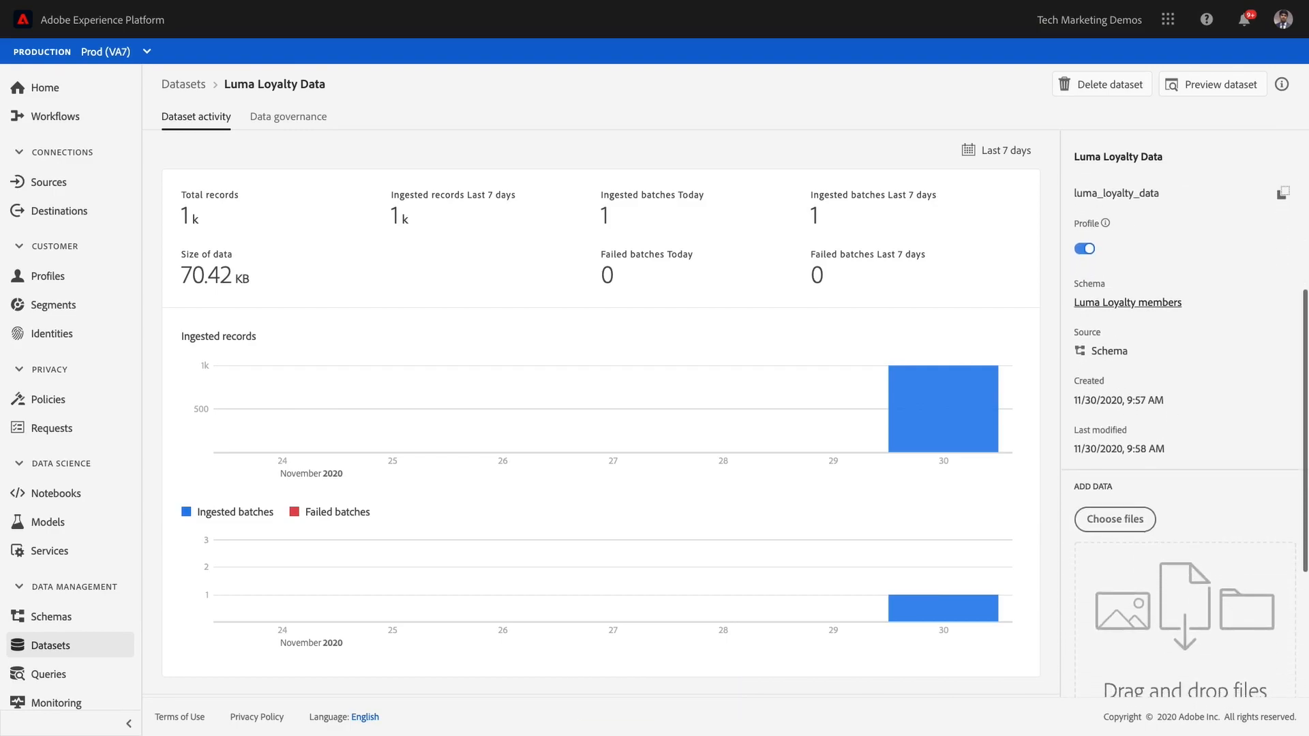
{"action": "left_click_drag", "start_coordinate": [1022, 508], "coordinate": [1211, 631]}
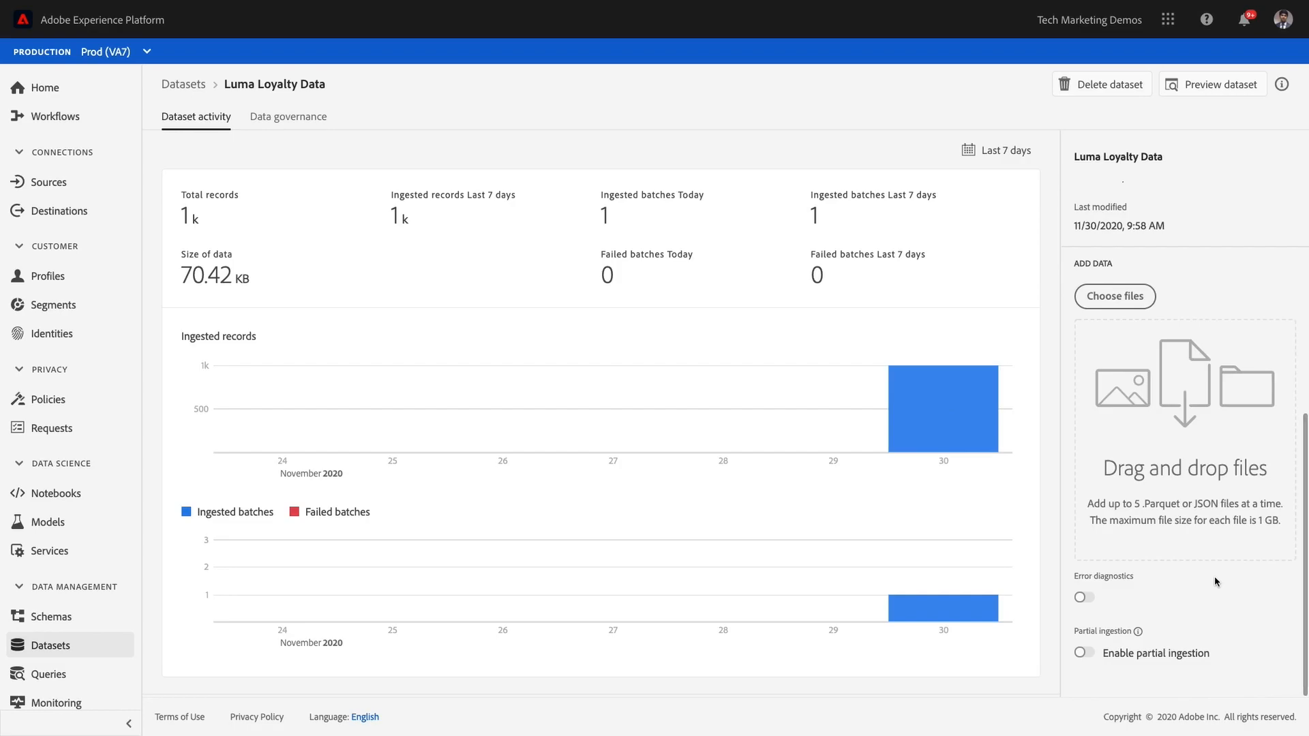
{"action": "scroll", "coordinate": [777, 590], "scroll_direction": "down", "scroll_amount": 3}
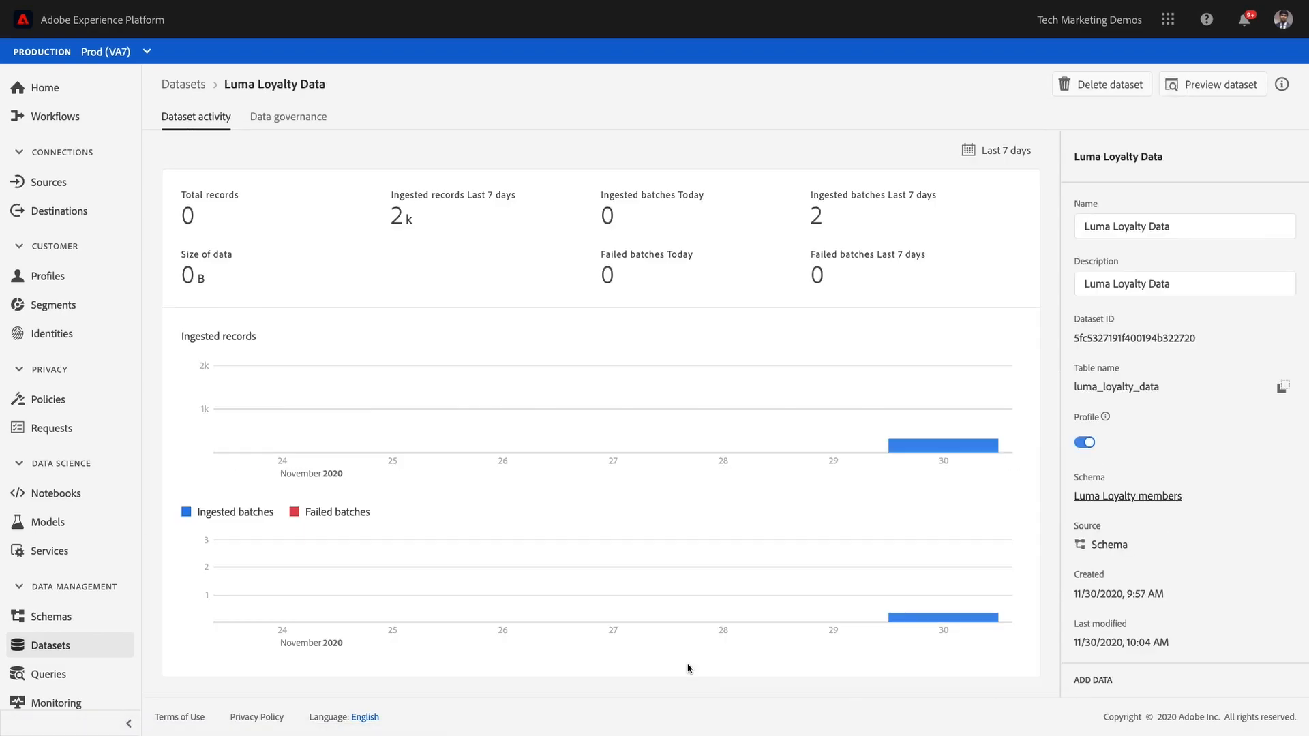
{"action": "scroll", "coordinate": [687, 668], "scroll_direction": "down", "scroll_amount": 1}
{"action": "scroll", "coordinate": [688, 668], "scroll_direction": "down", "scroll_amount": 3}
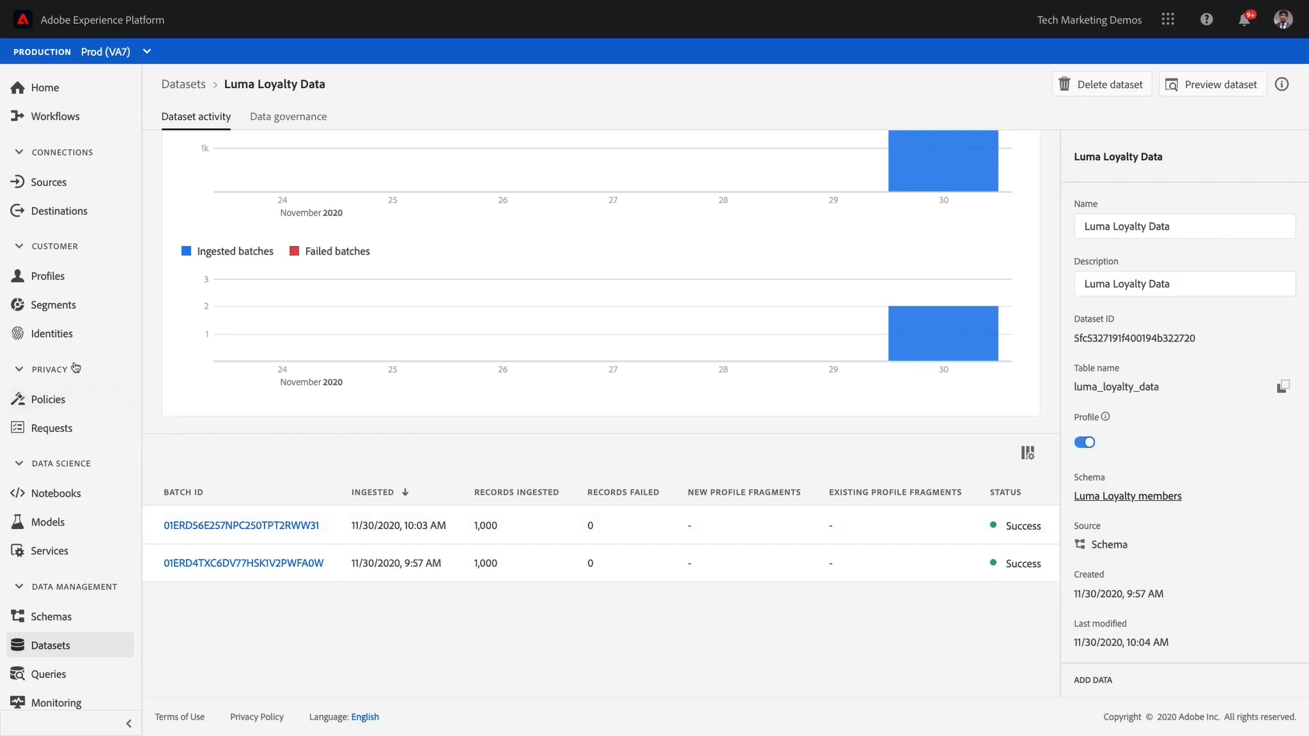
Open the Identities page with the list of identity namespaces
{"action": "left_click", "coordinate": [46, 334]}
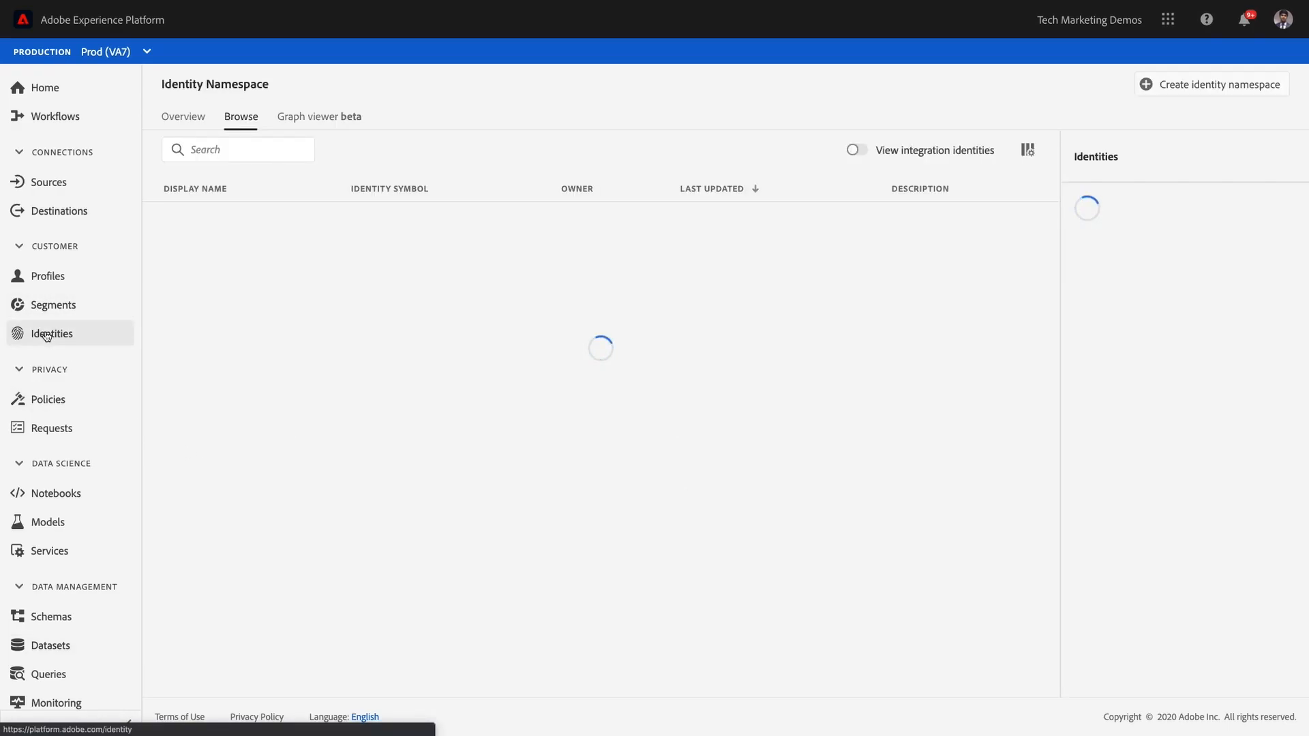